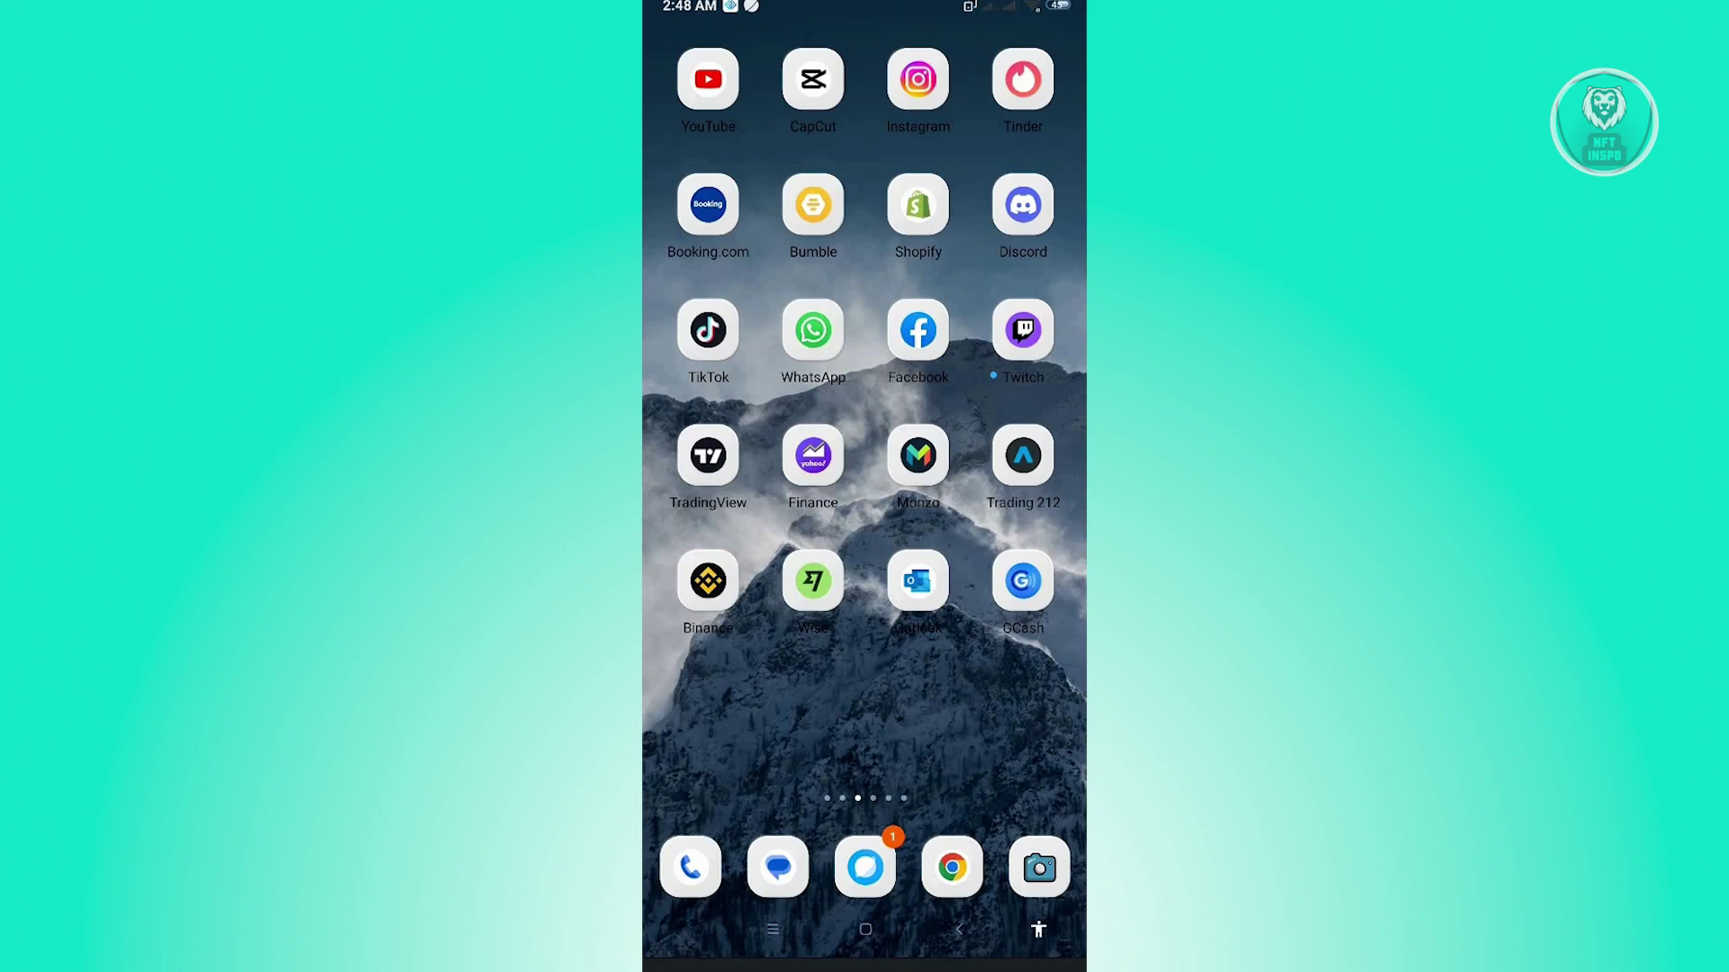
# Step: Swipe the Discord and Chrome cards out of recent apps, then return to the home screen
pyautogui.click(770, 929)
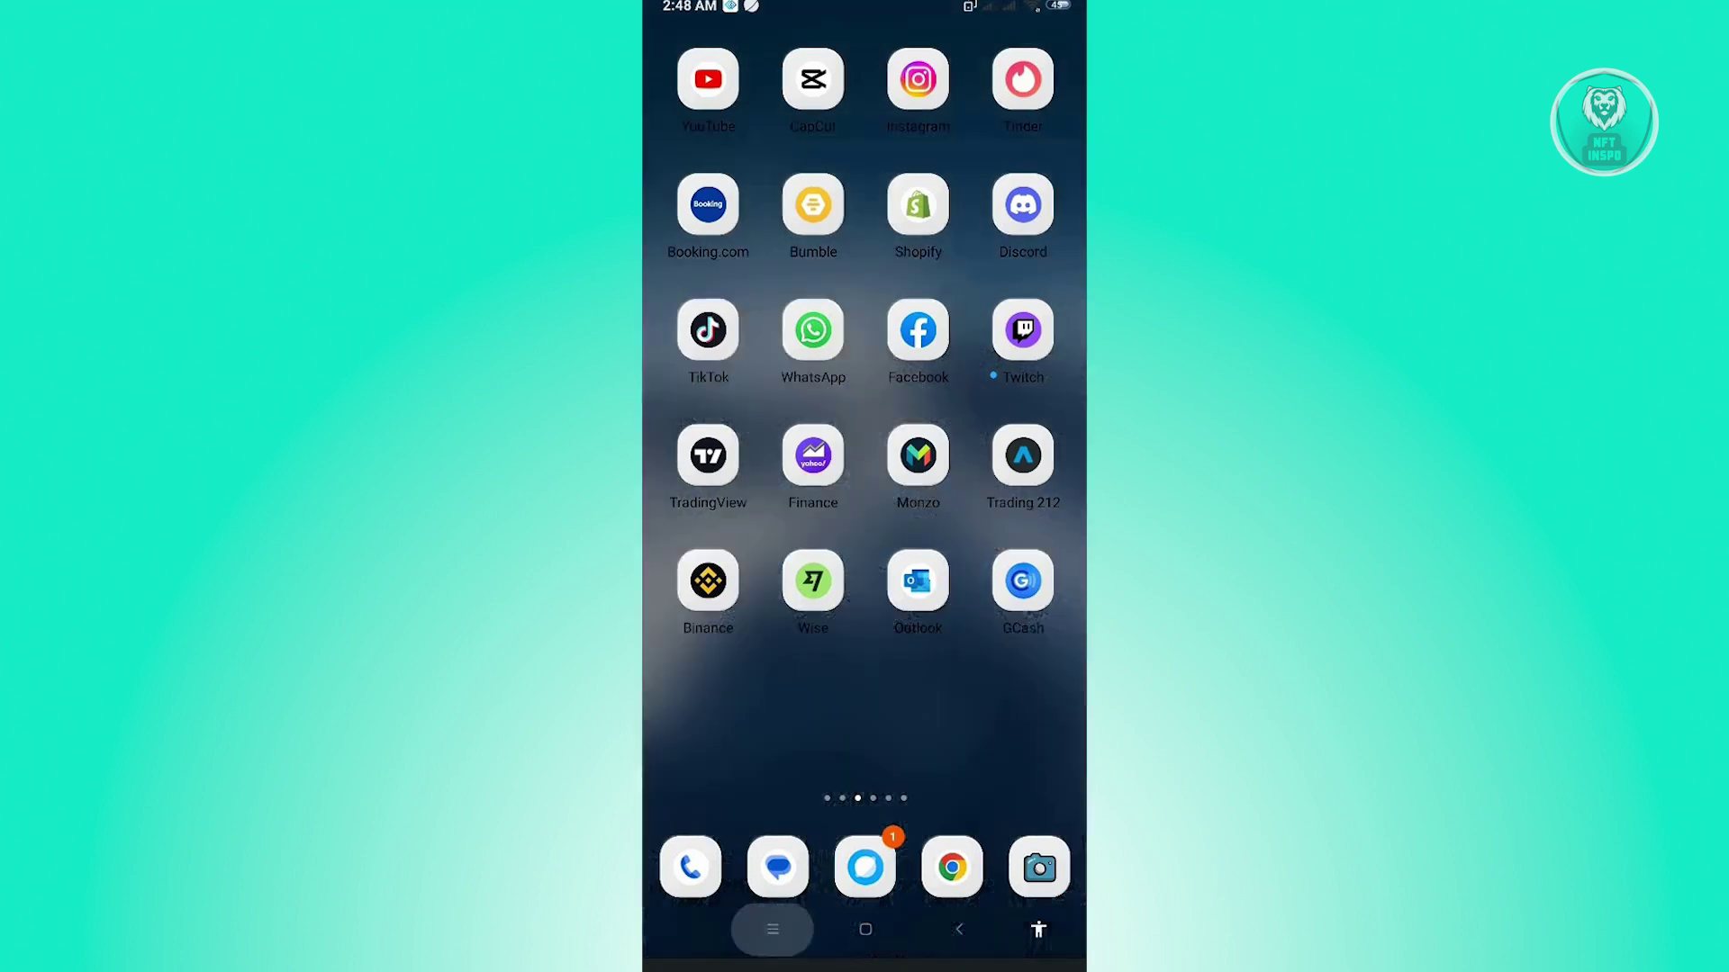
pyautogui.moveTo(756, 514); pyautogui.dragTo(1053, 514)
pyautogui.moveTo(756, 513); pyautogui.dragTo(675, 513)
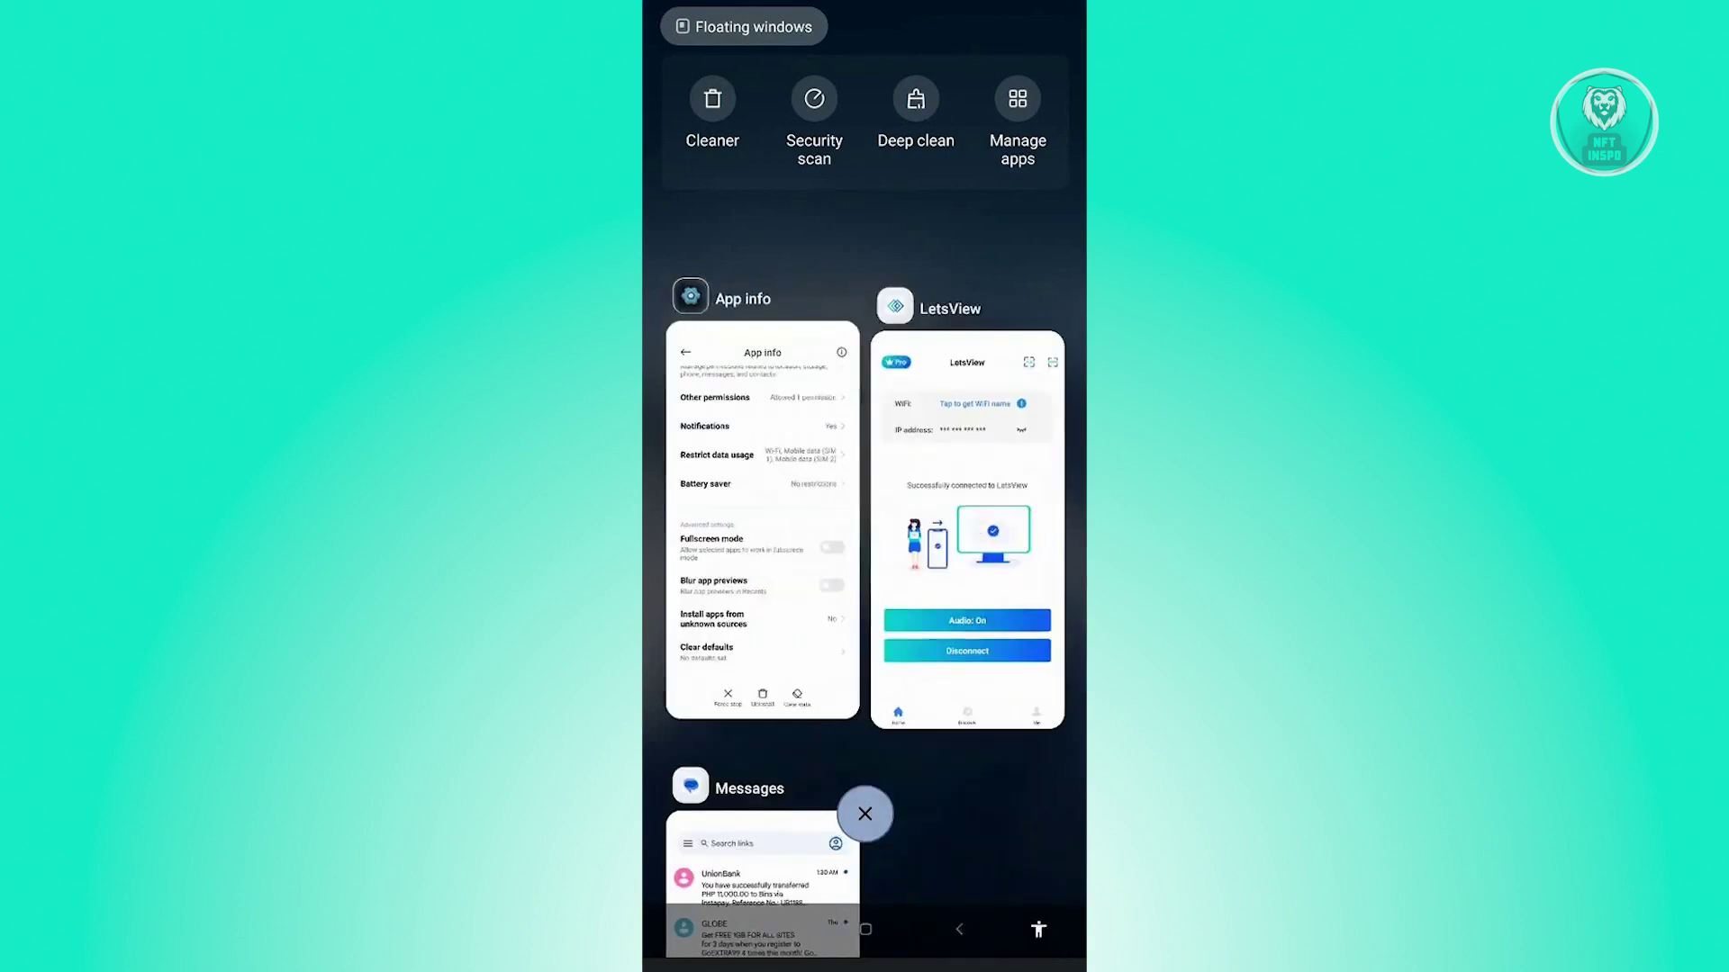
pyautogui.click(865, 929)
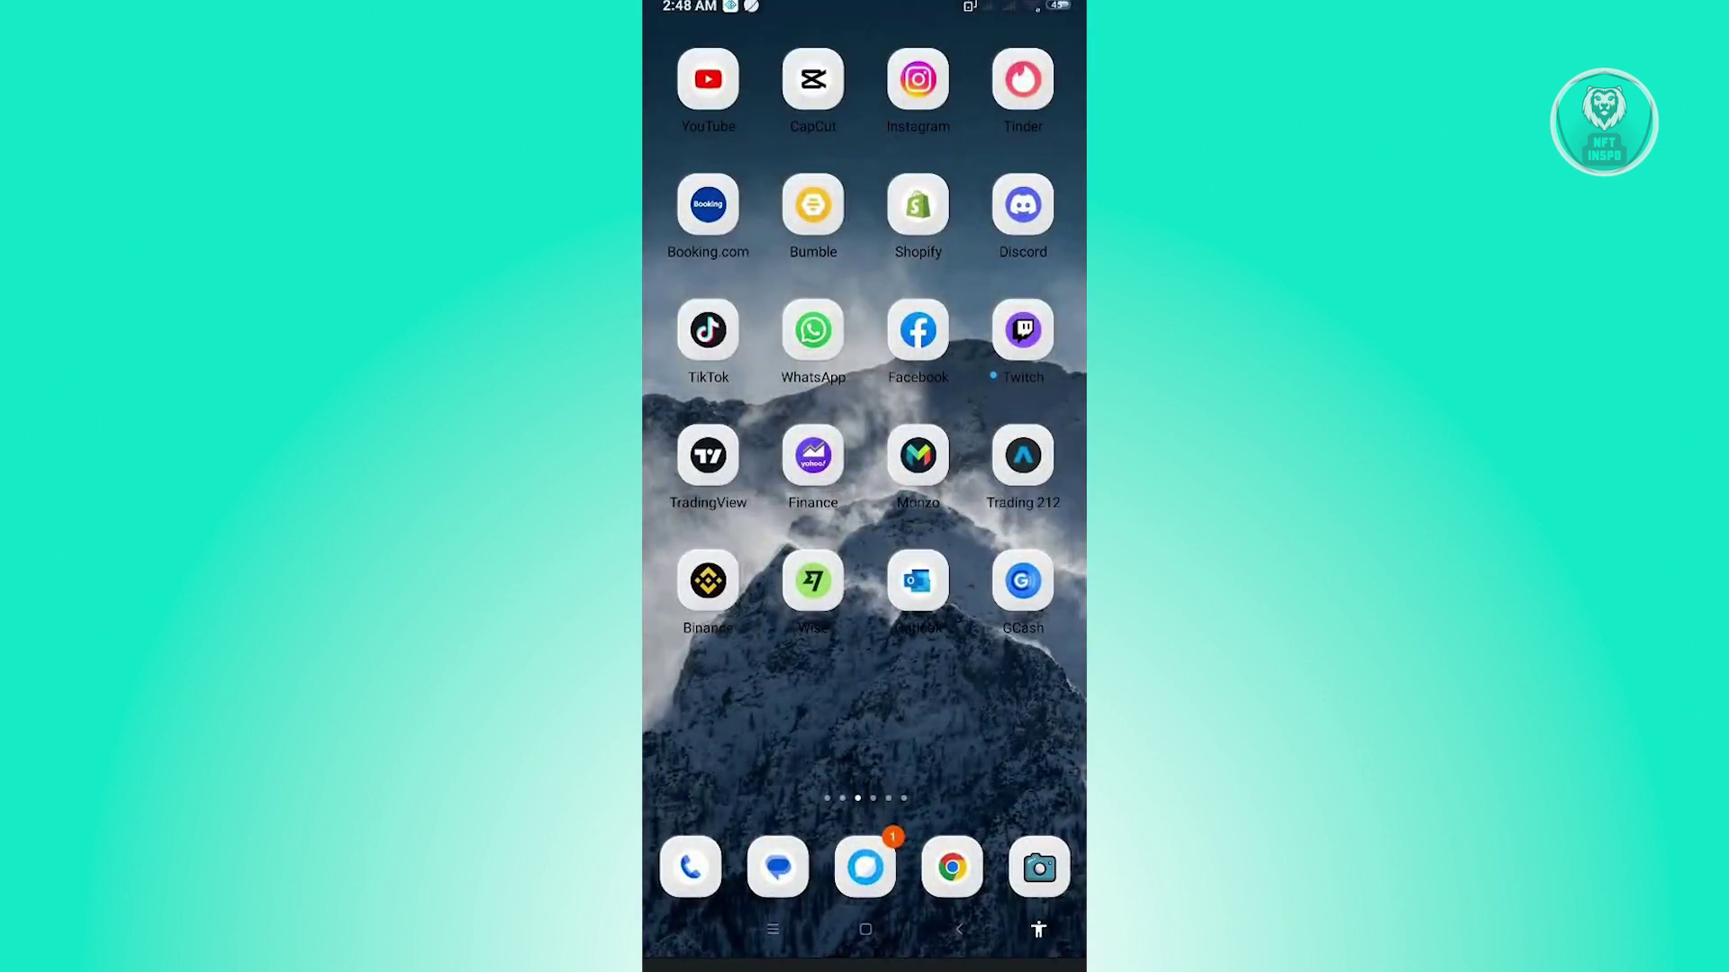
# Step: Open Discord's App info from its home-screen icon shortcut menu
pyautogui.click(1023, 205)
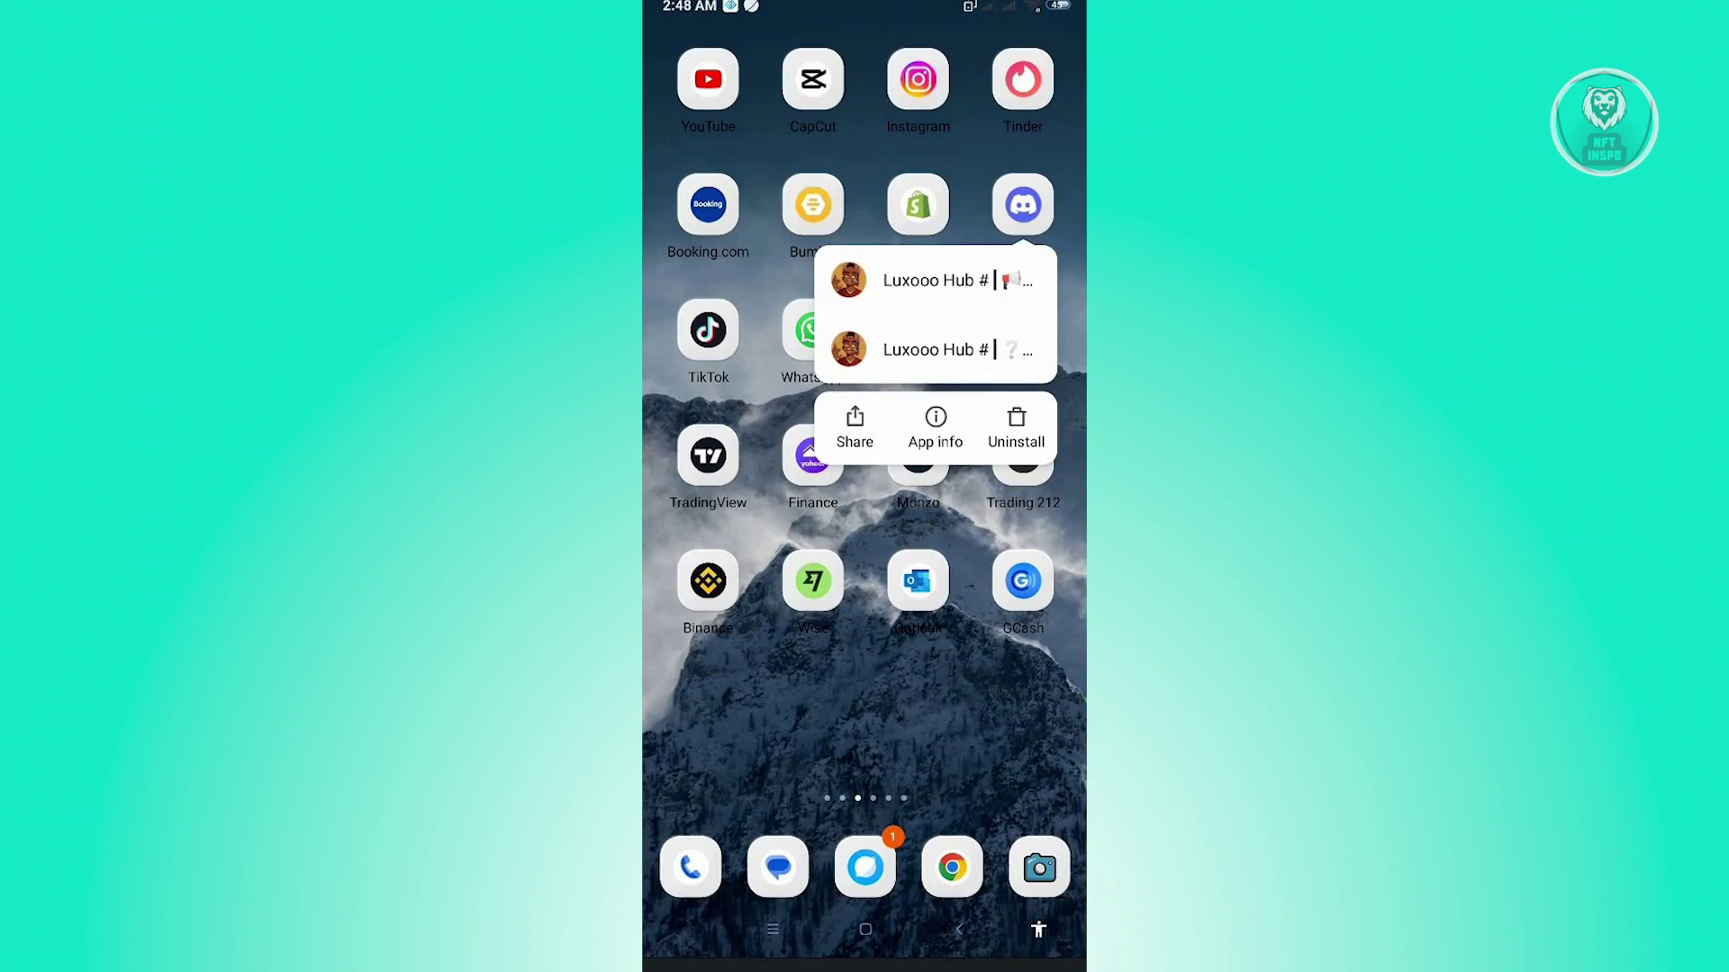
pyautogui.click(935, 426)
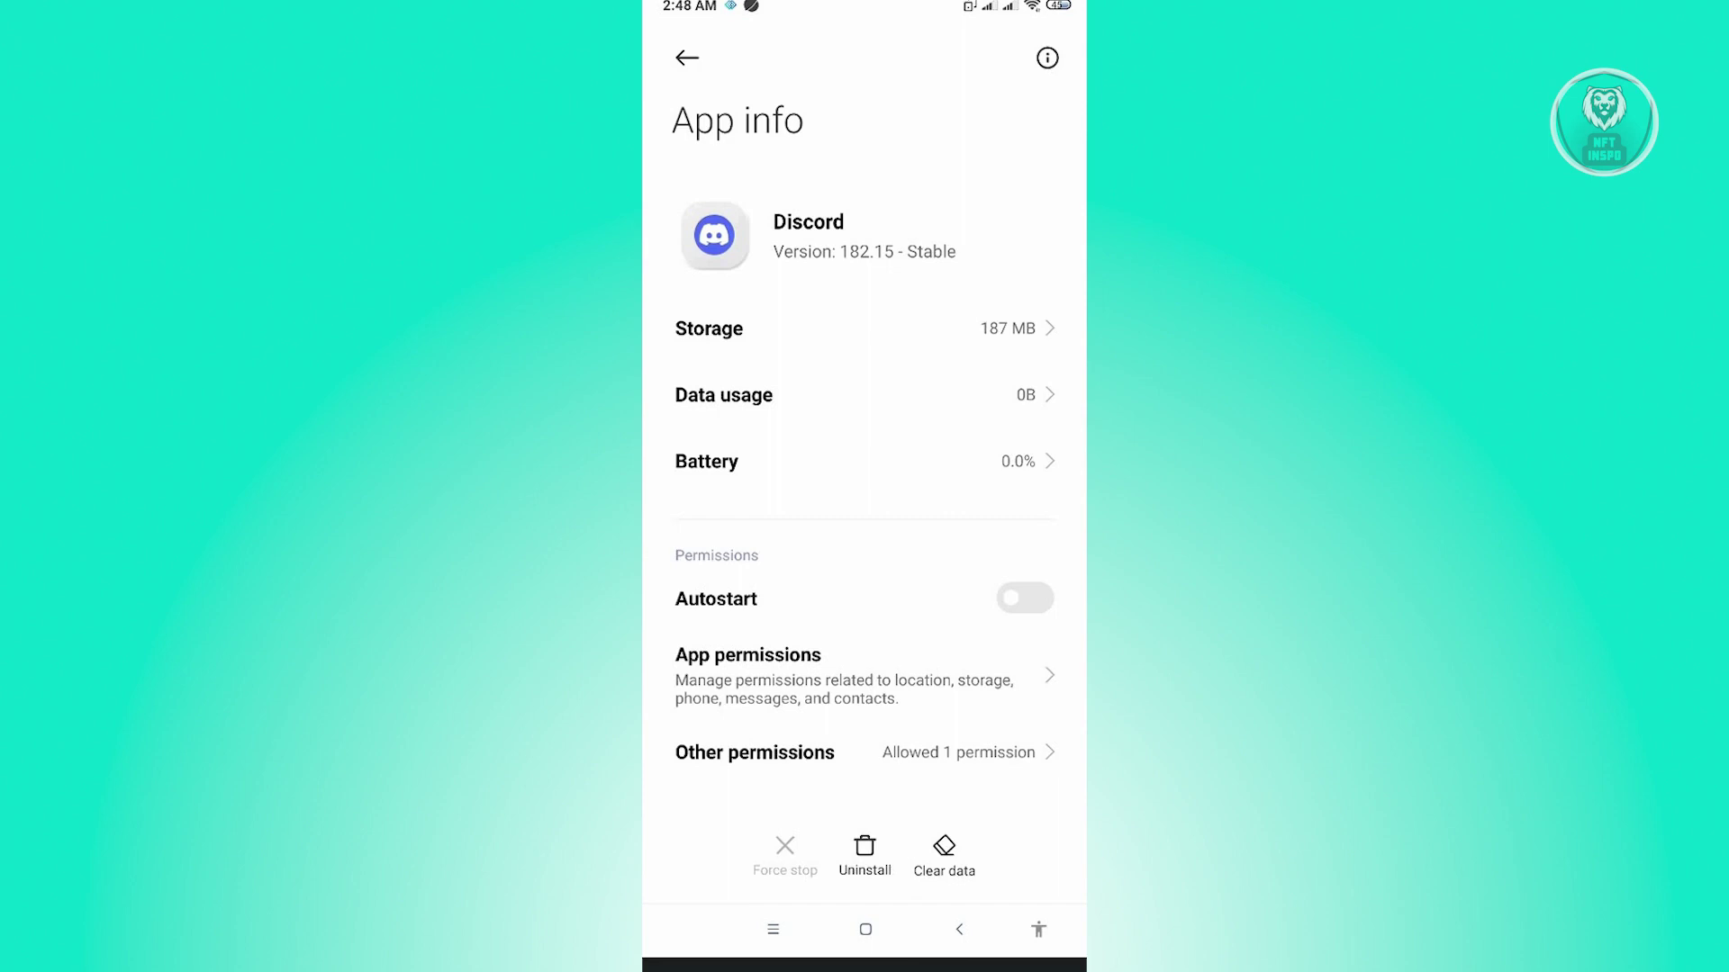
pyautogui.scroll(-2, 865, 541)
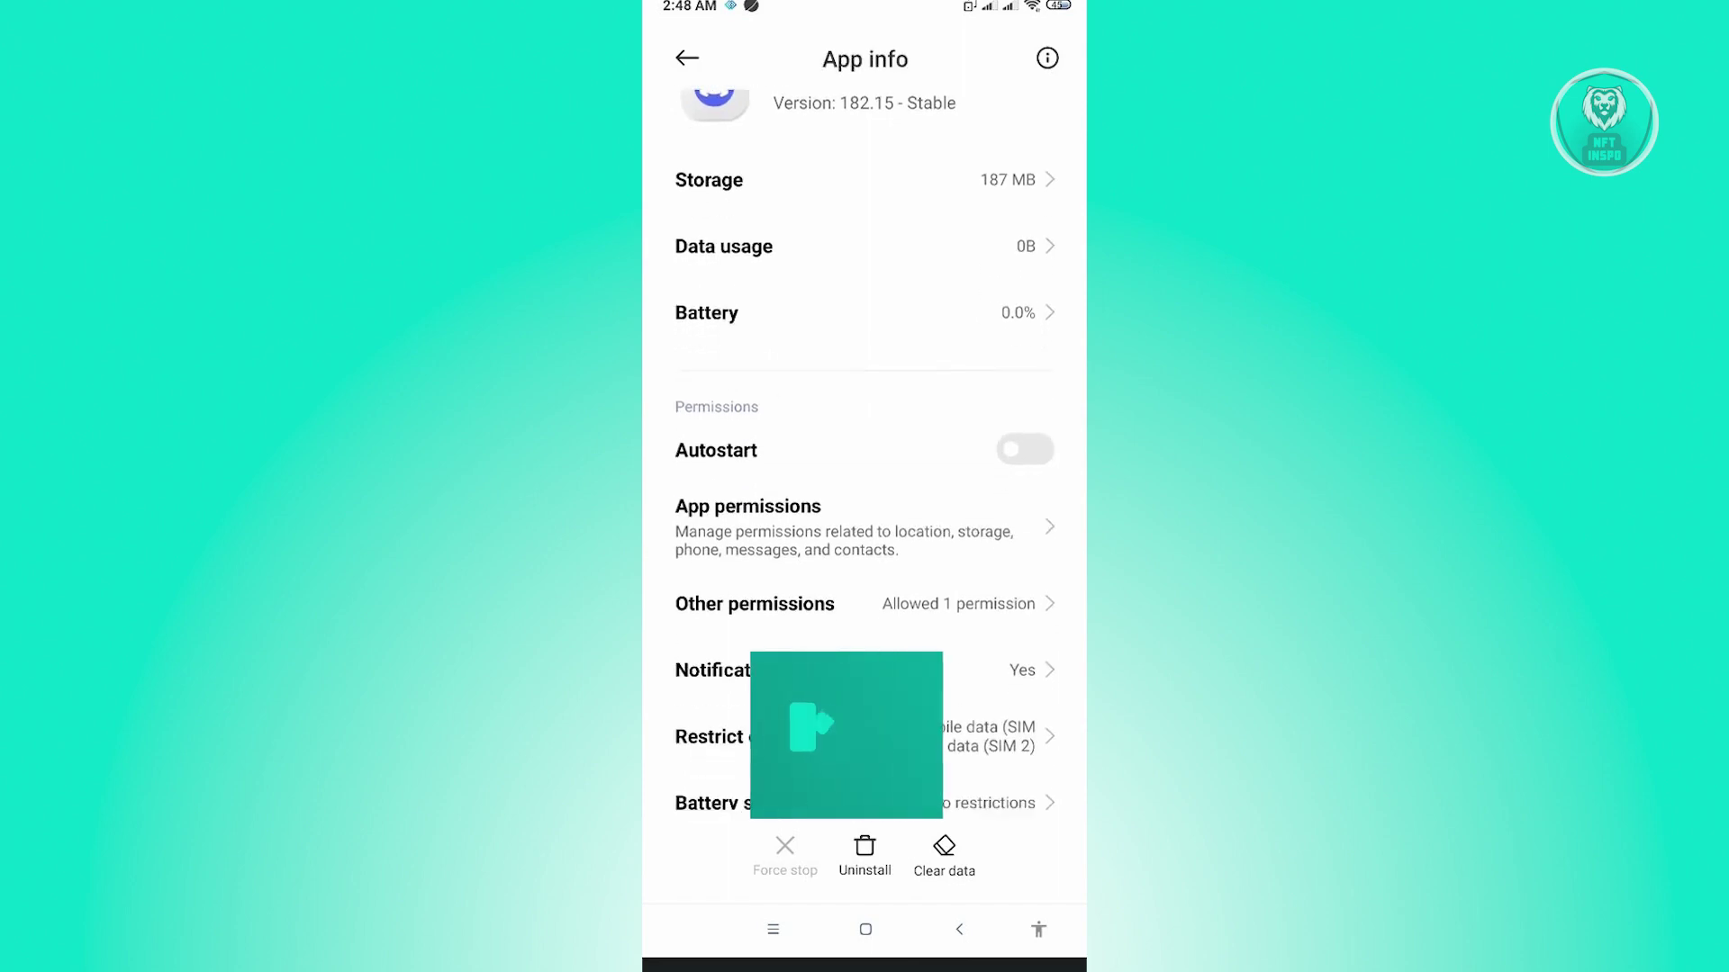
pyautogui.scroll(-2, 865, 473)
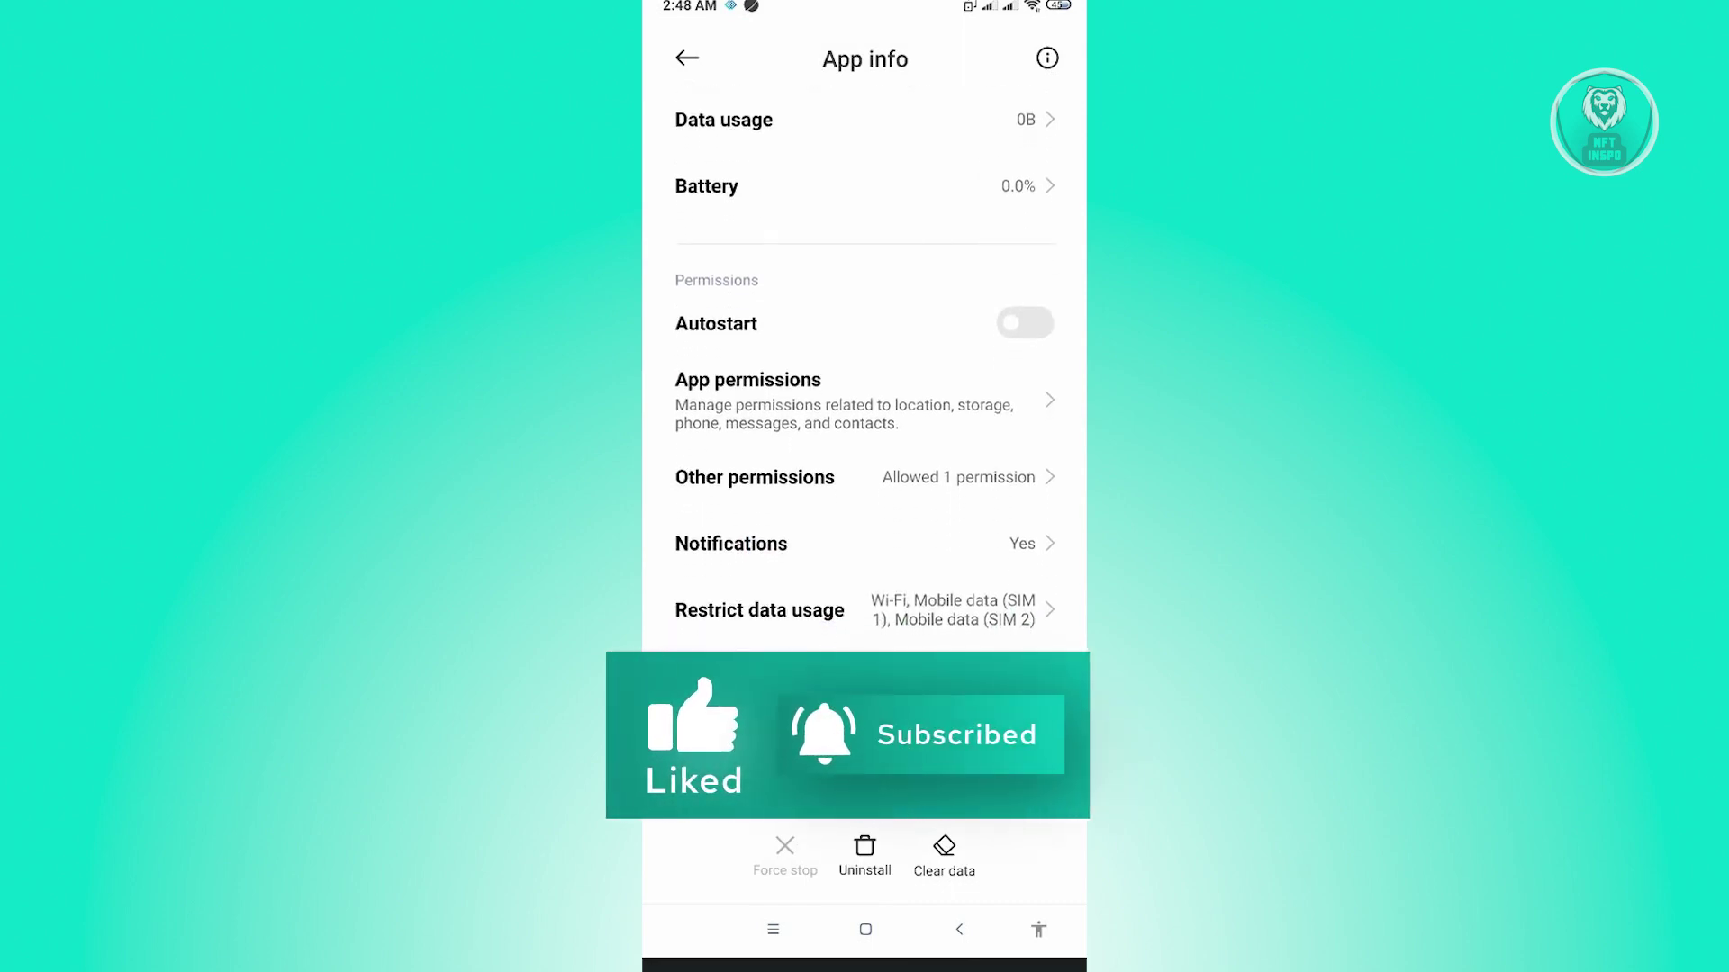
# Step: Keep Discord's data usage allowed on Wi-Fi, SIM 1 and SIM 2 mobile data
pyautogui.click(811, 610)
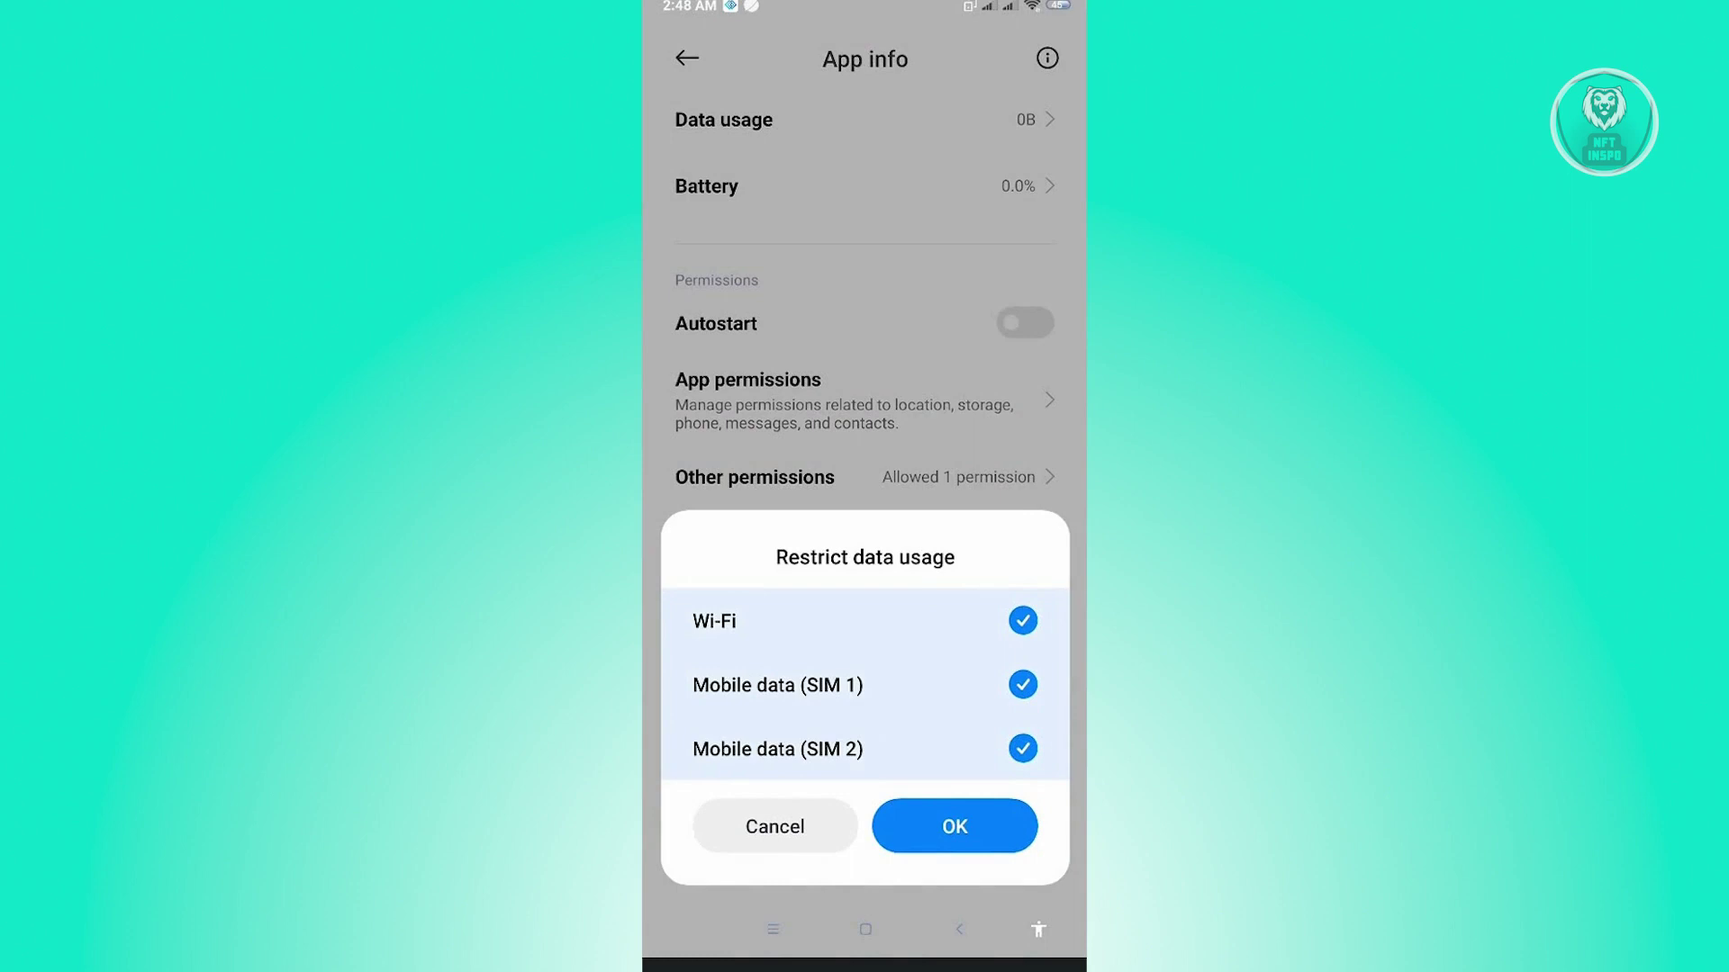
pyautogui.click(954, 826)
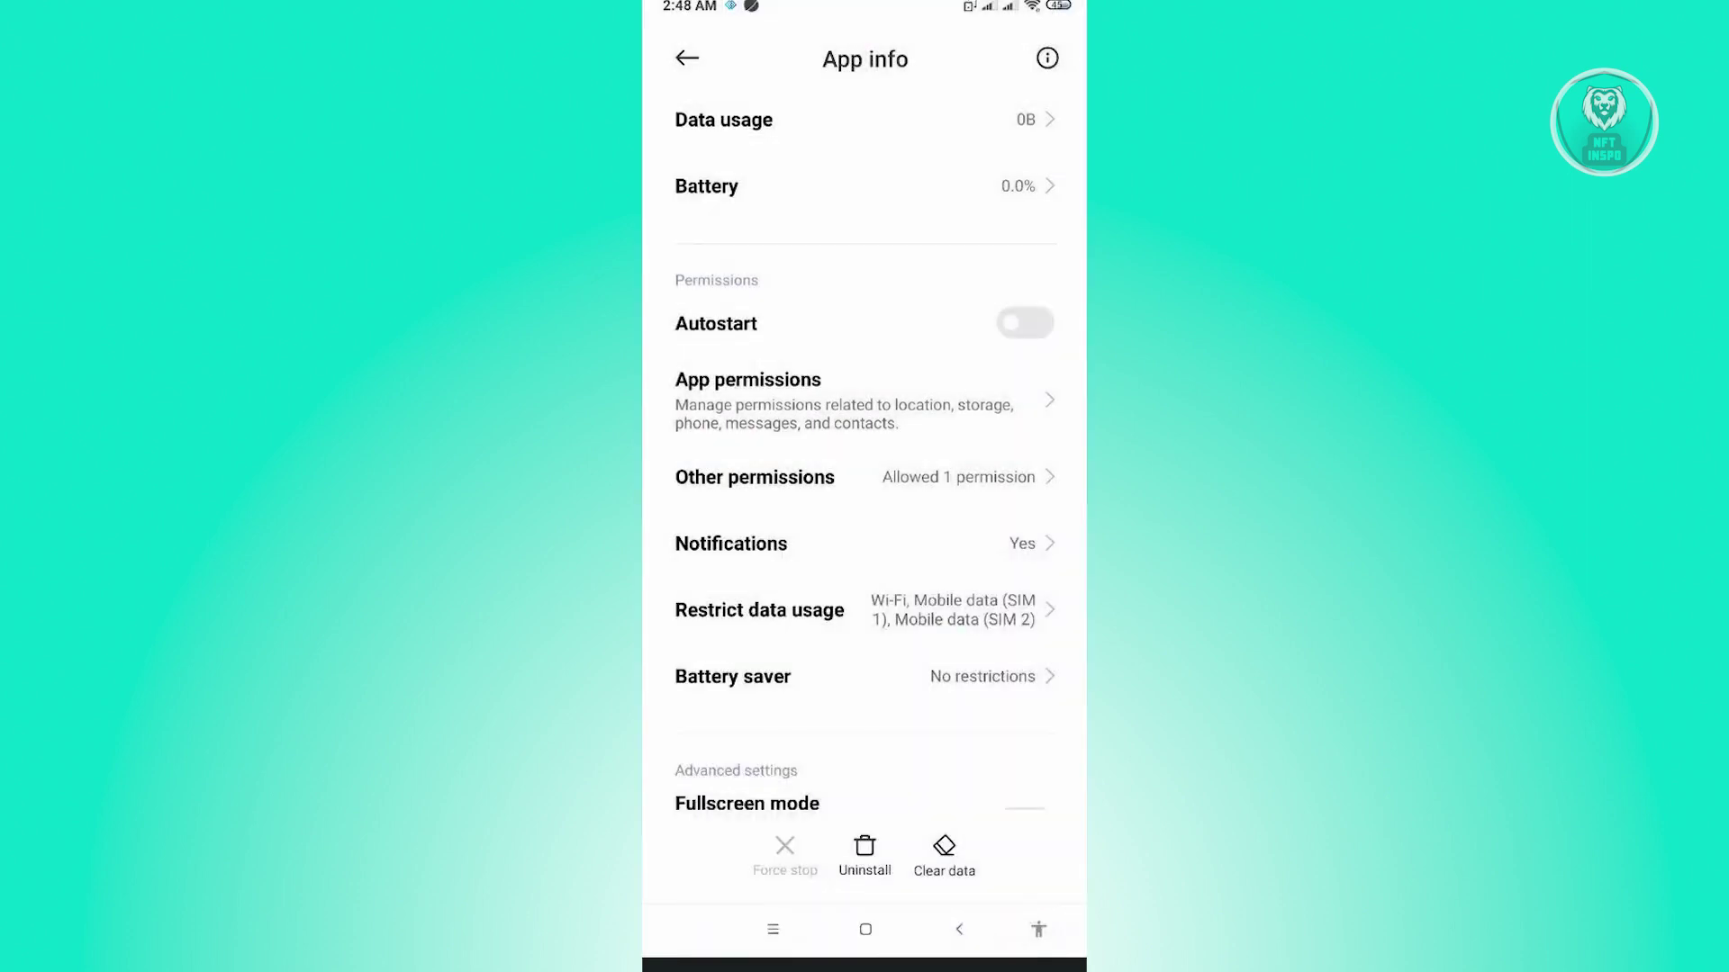
# Step: Leave Discord's battery saver at No restrictions and clear its cache
pyautogui.click(810, 675)
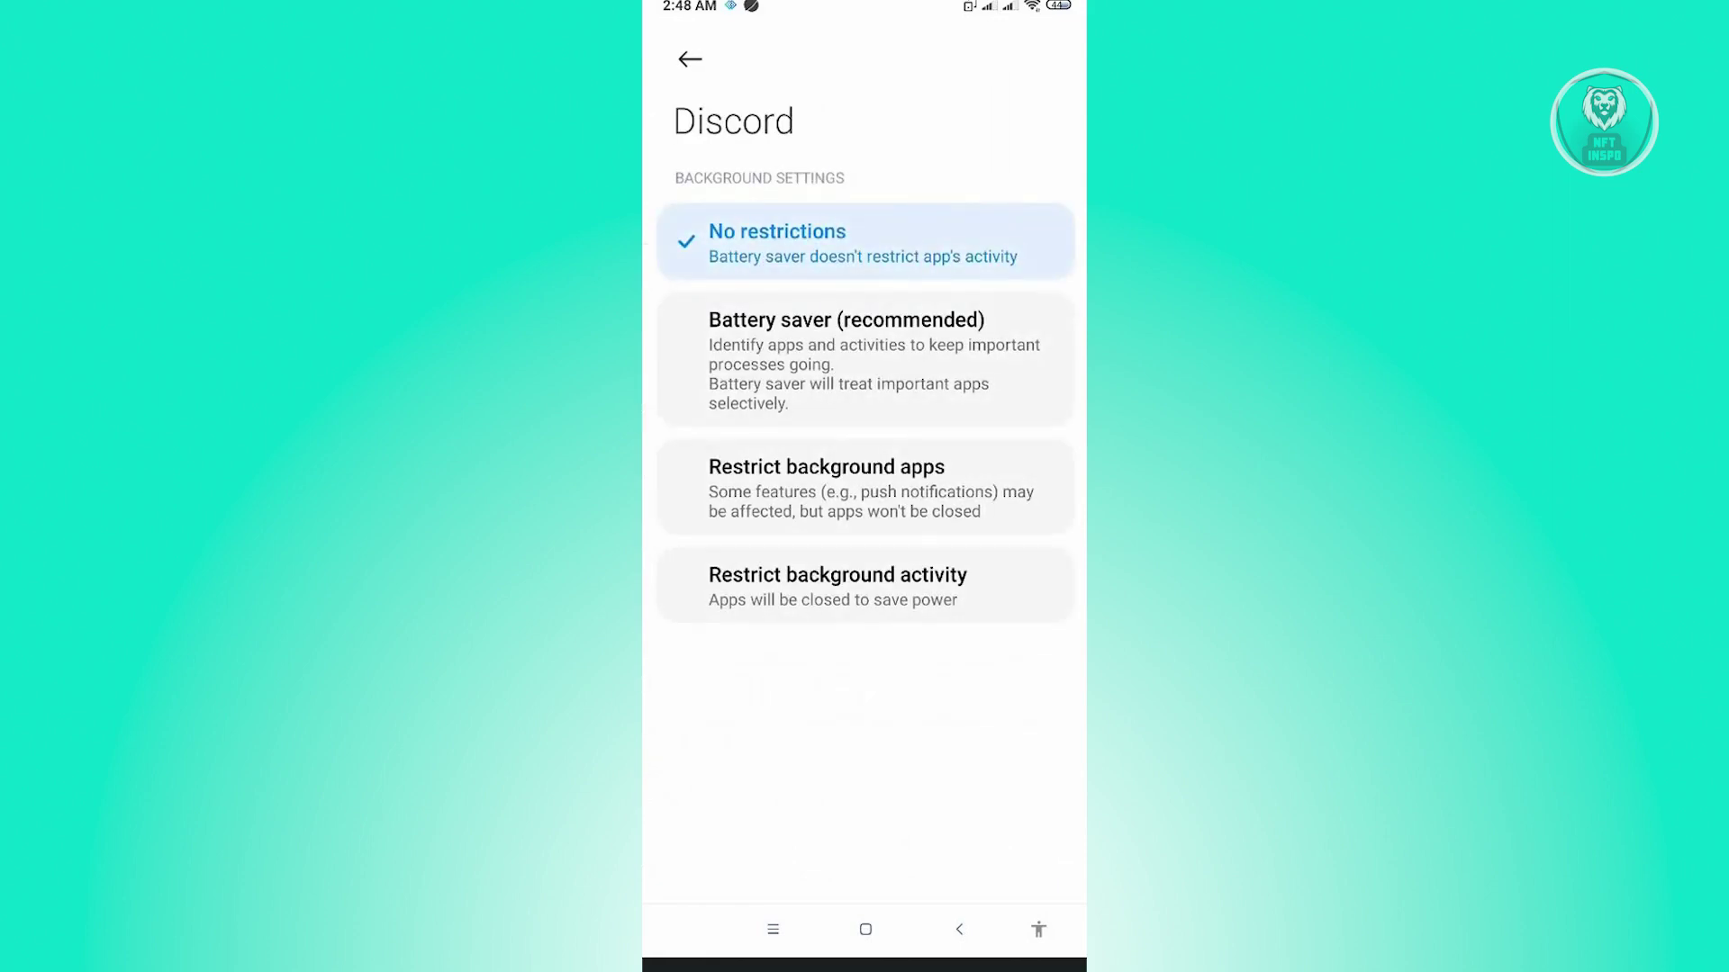
pyautogui.click(960, 930)
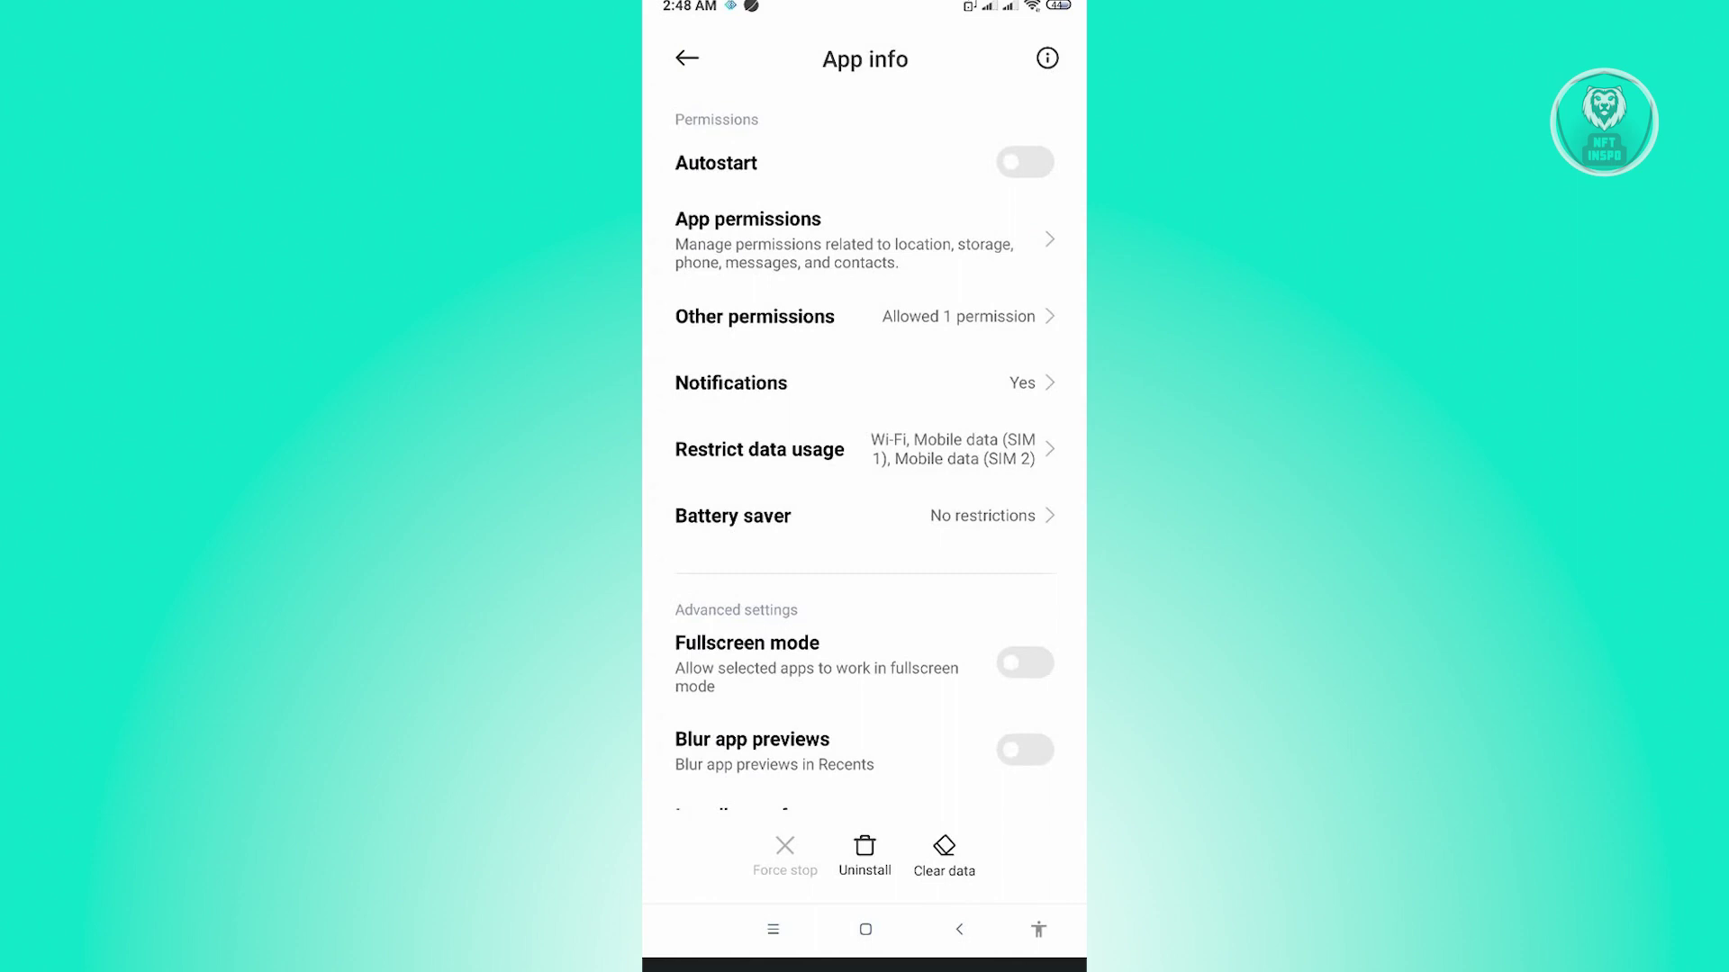
pyautogui.click(944, 858)
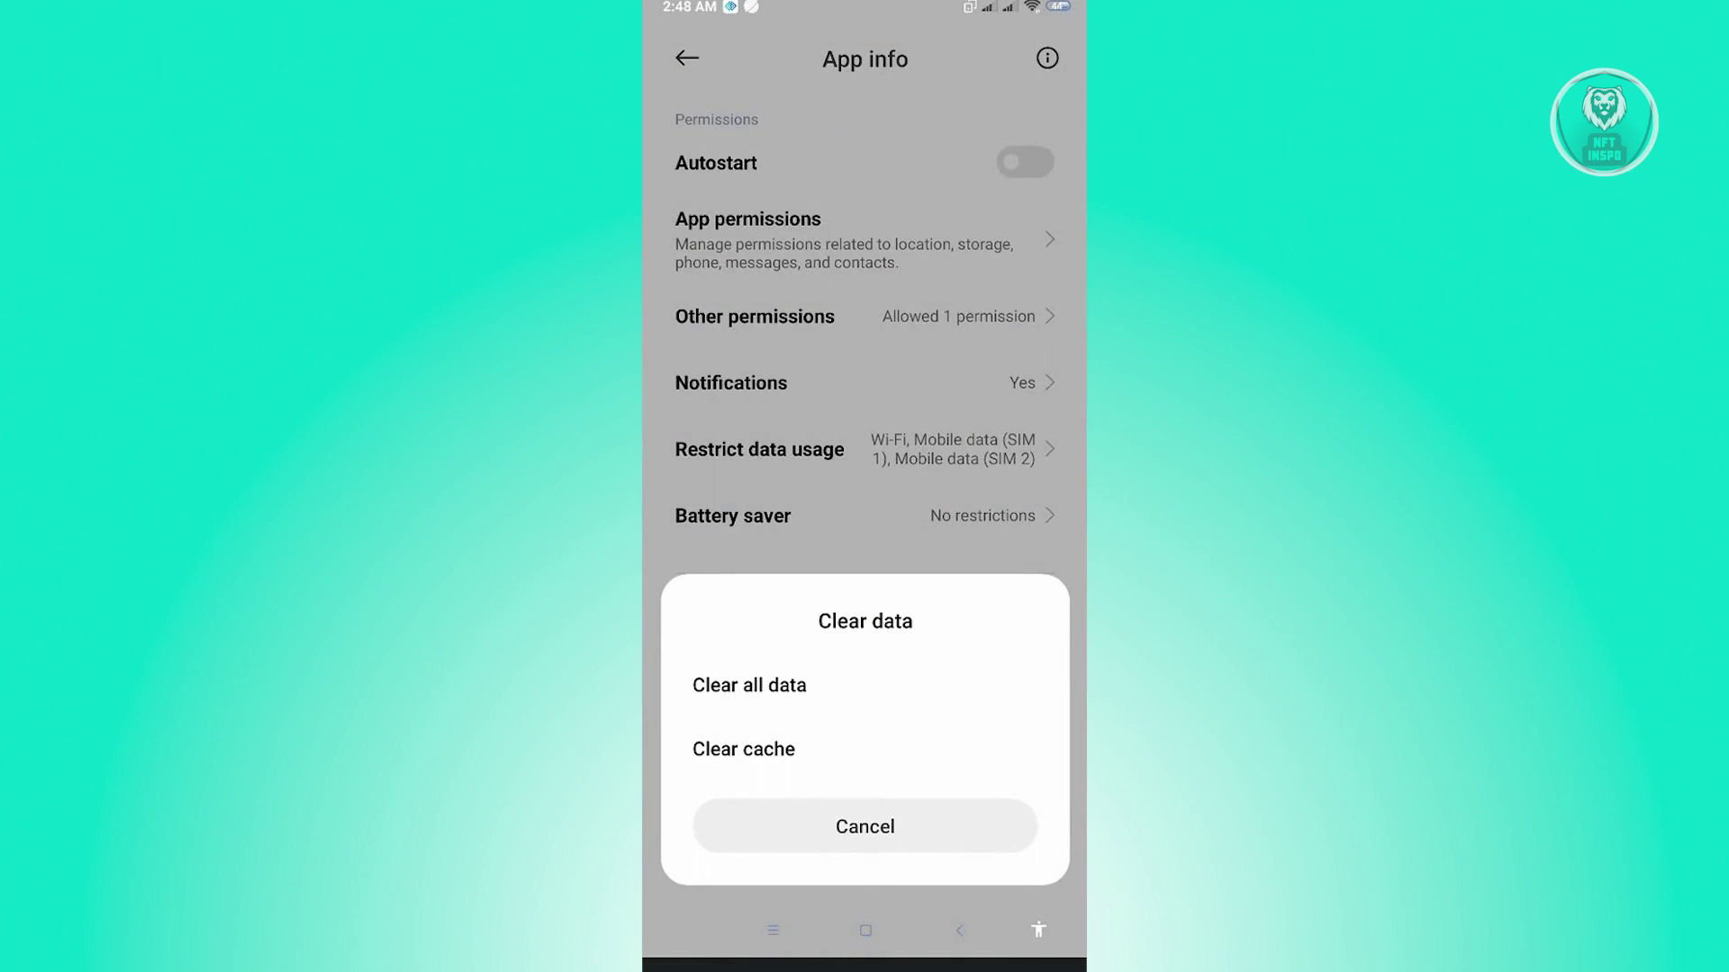
pyautogui.click(866, 827)
# Step: Return to the home screen and relaunch Discord from its icon
pyautogui.click(864, 929)
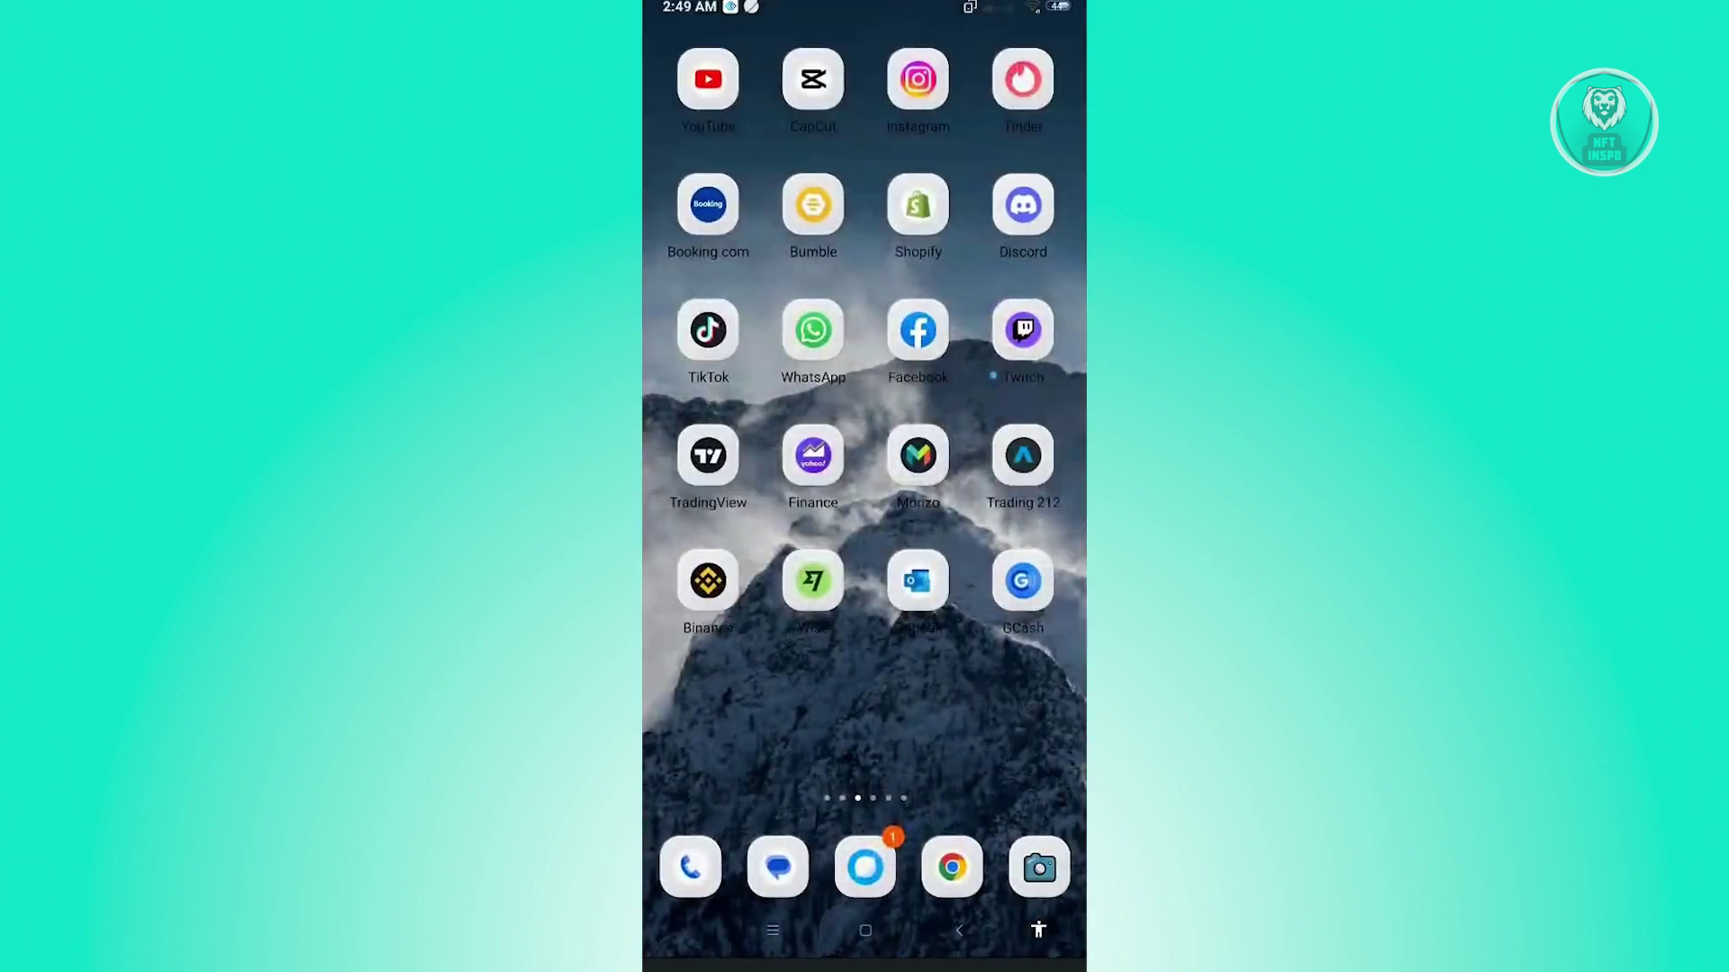
pyautogui.click(1021, 205)
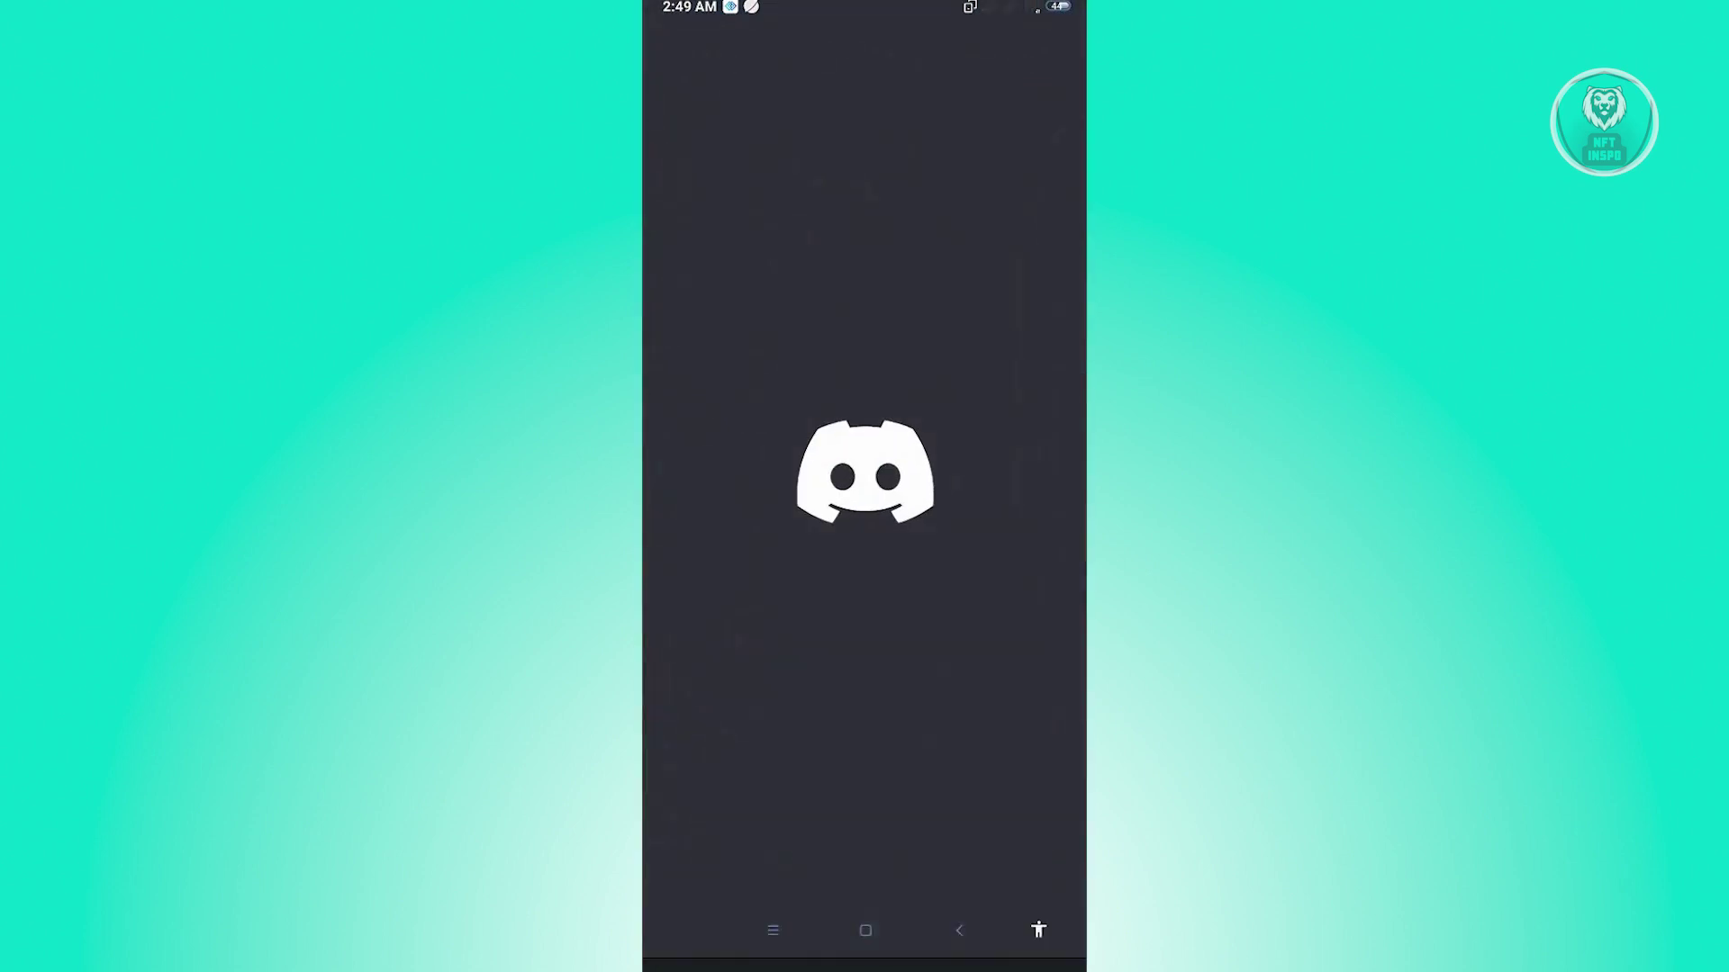